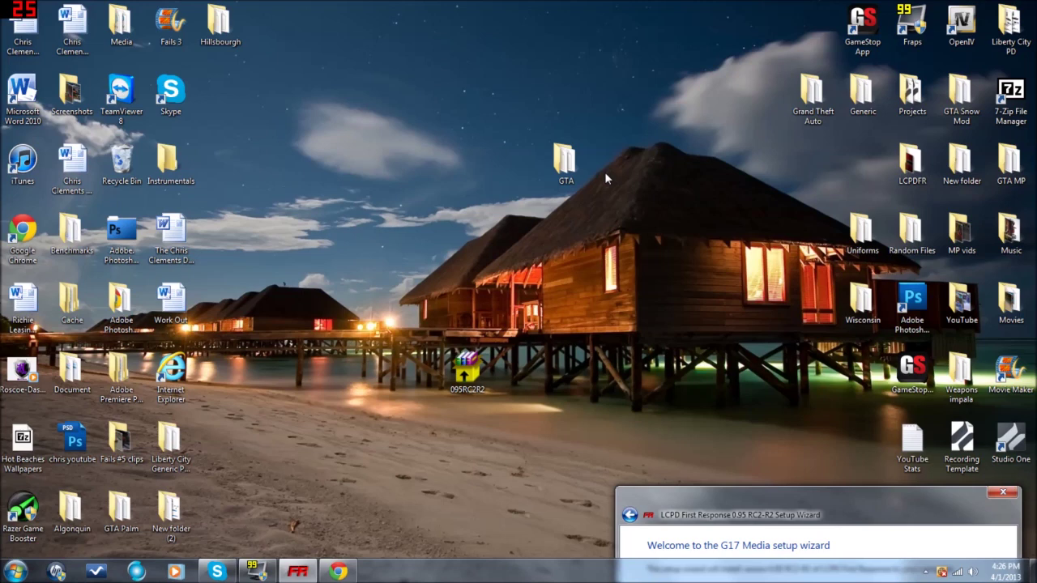
# Step: View the LCPDFR.com downloads page in the browser and locate the GTA folder and 095RC2R2 installer on the desktop
pyautogui.click(862, 12)
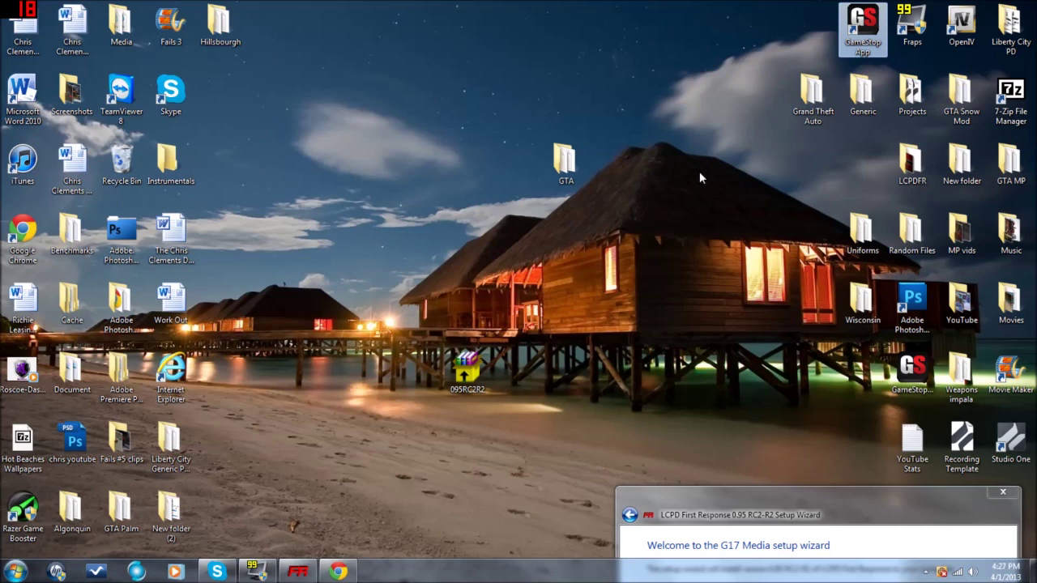
pyautogui.click(565, 162)
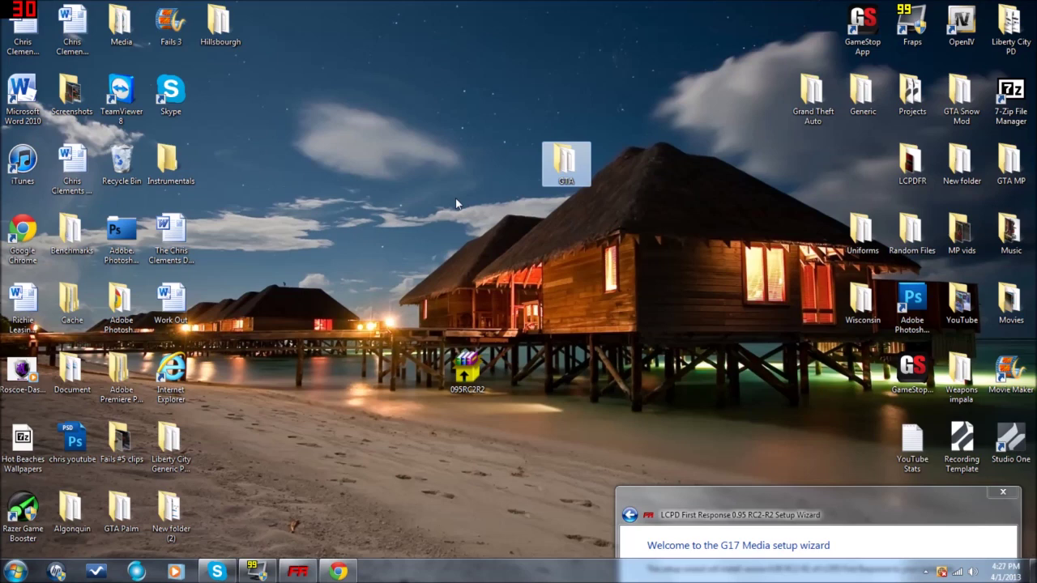
pyautogui.click(350, 572)
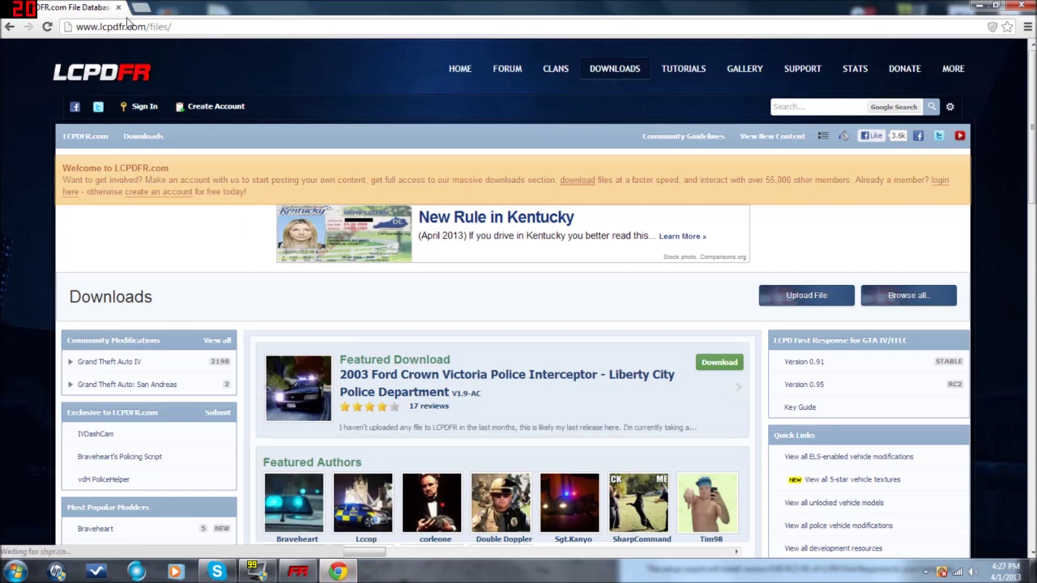
pyautogui.moveTo(601, 71)
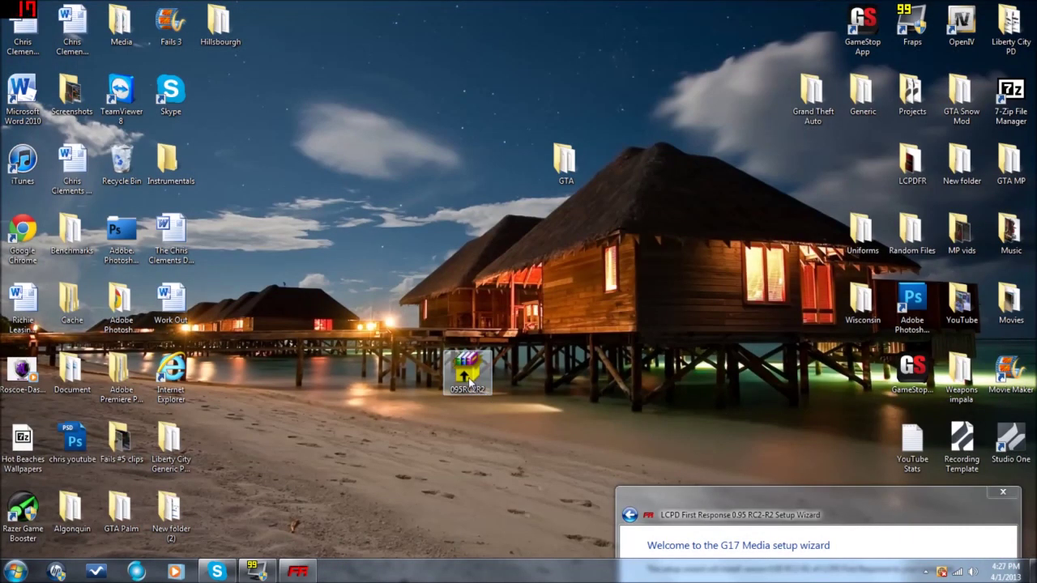
pyautogui.click(469, 374)
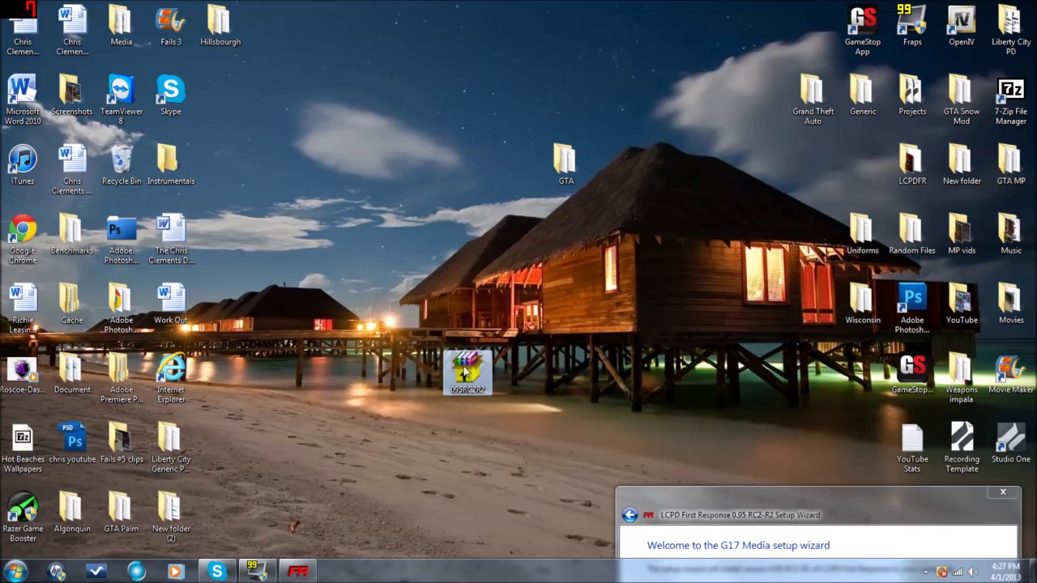
pyautogui.moveTo(699, 500); pyautogui.dragTo(399, 240)
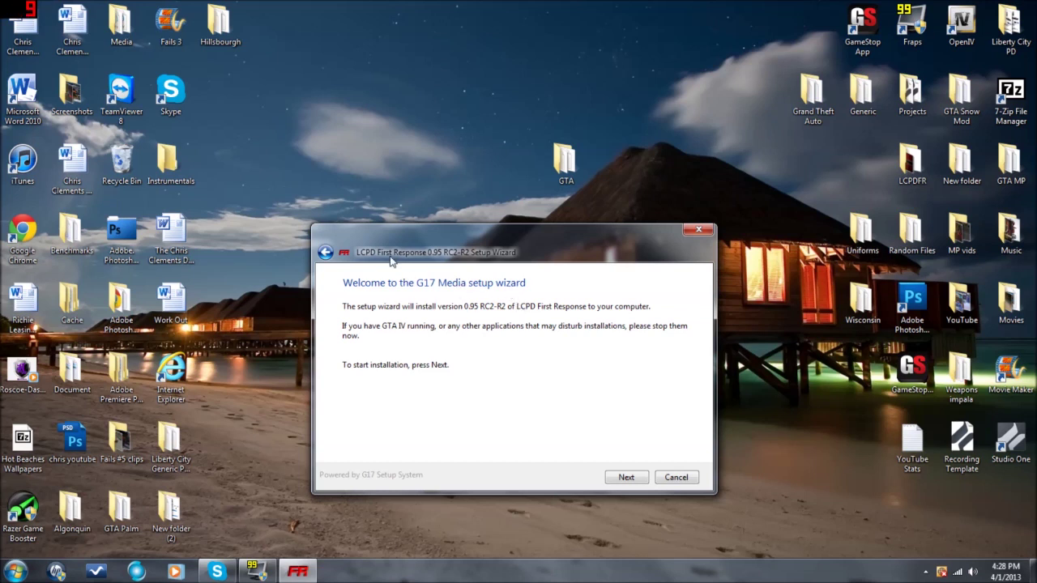
pyautogui.click(627, 478)
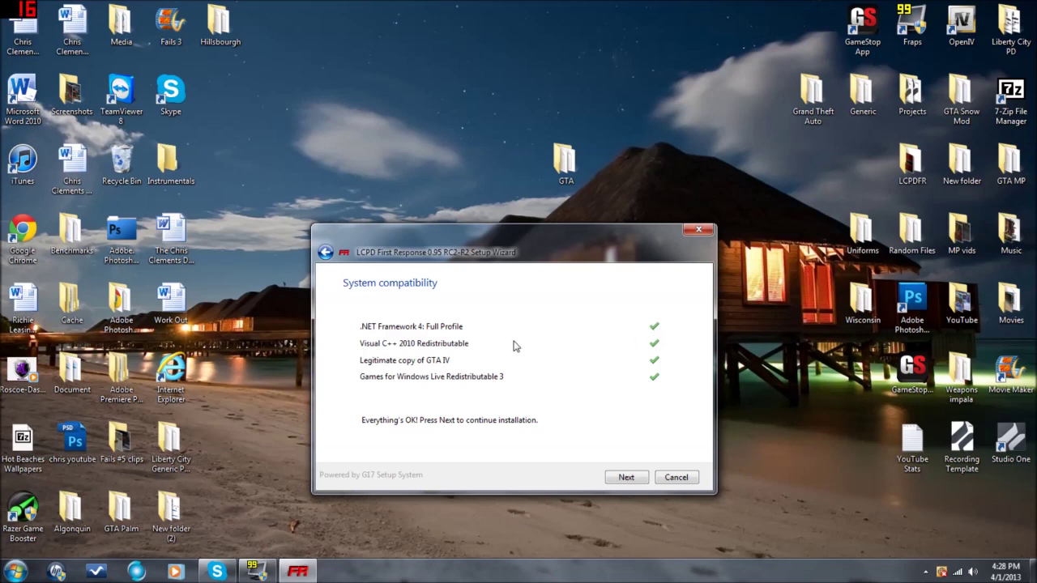
pyautogui.click(698, 229)
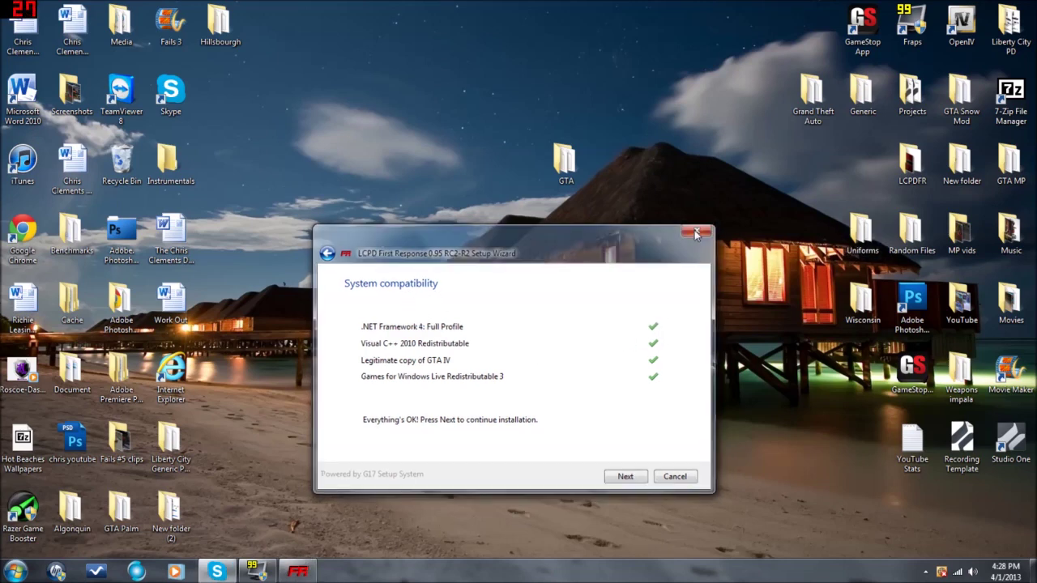
# Step: Run the 095RC2R2 installer from the desktop and proceed past the welcome and system compatibility pages
pyautogui.doubleClick(450, 374)
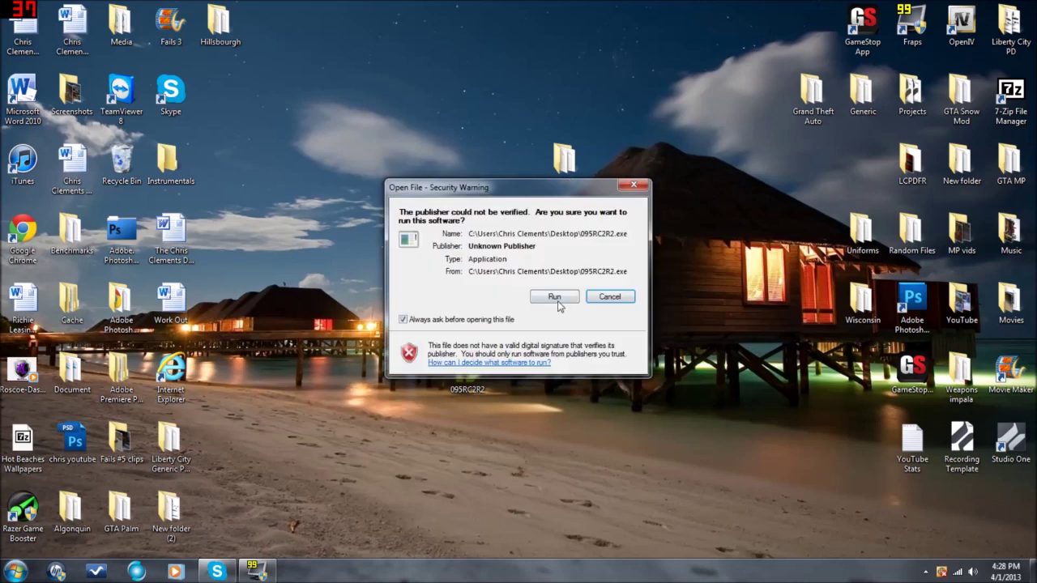
pyautogui.click(558, 297)
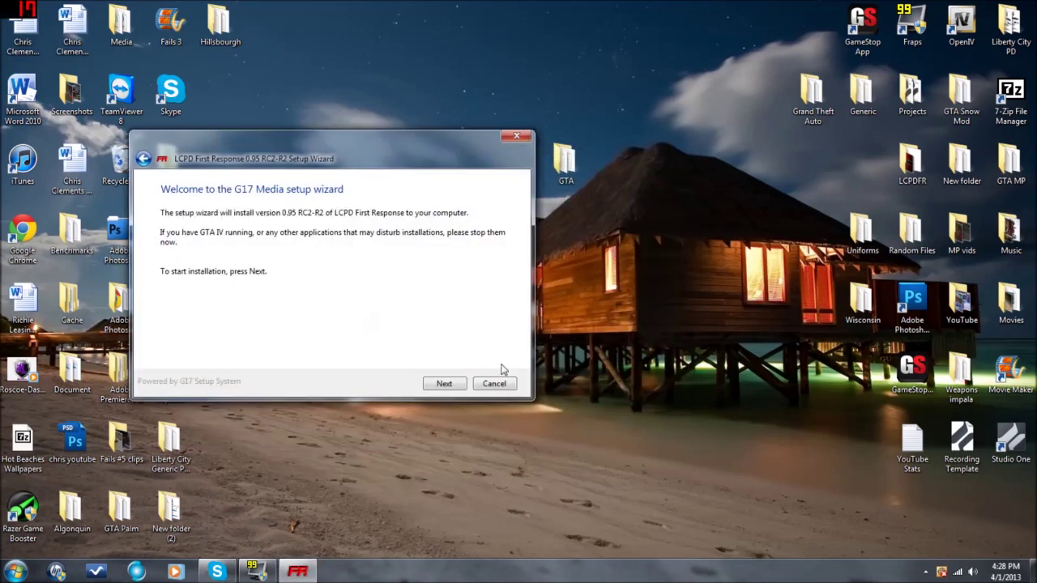
pyautogui.click(444, 383)
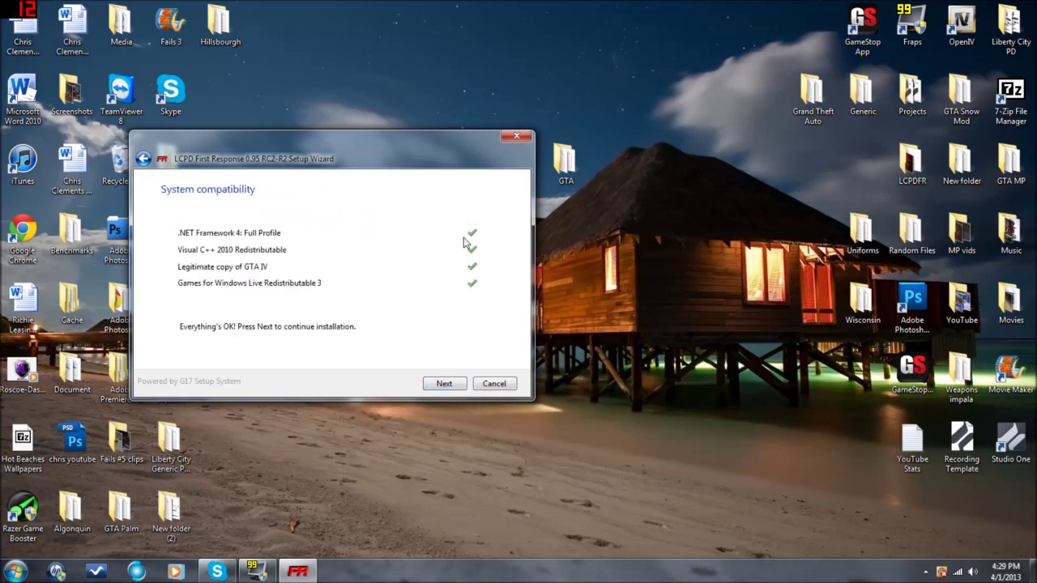
pyautogui.click(445, 384)
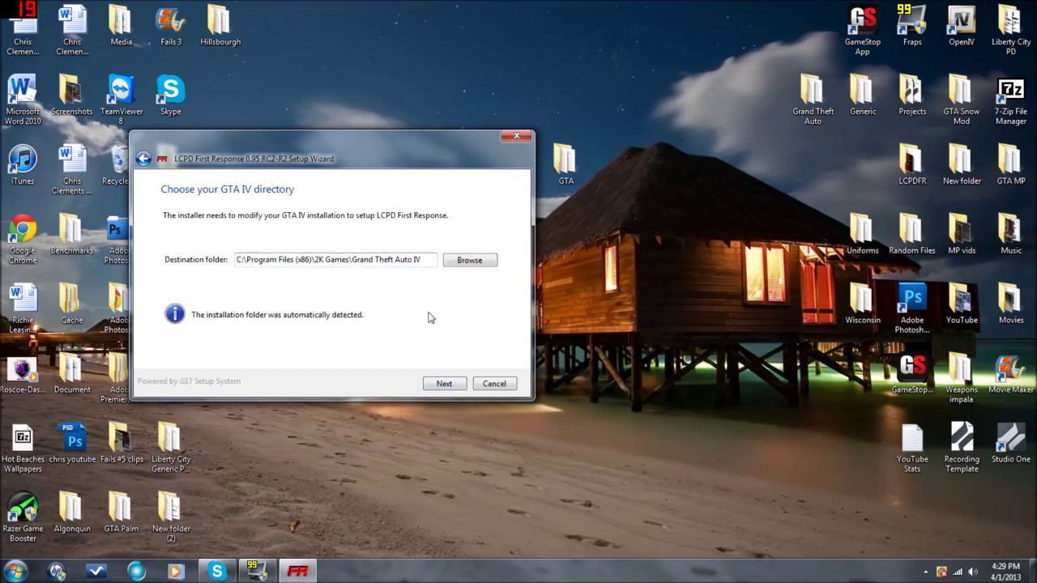
# Step: Set the installer's destination to the GTA folder on the desktop and continue to the component selection
pyautogui.click(469, 260)
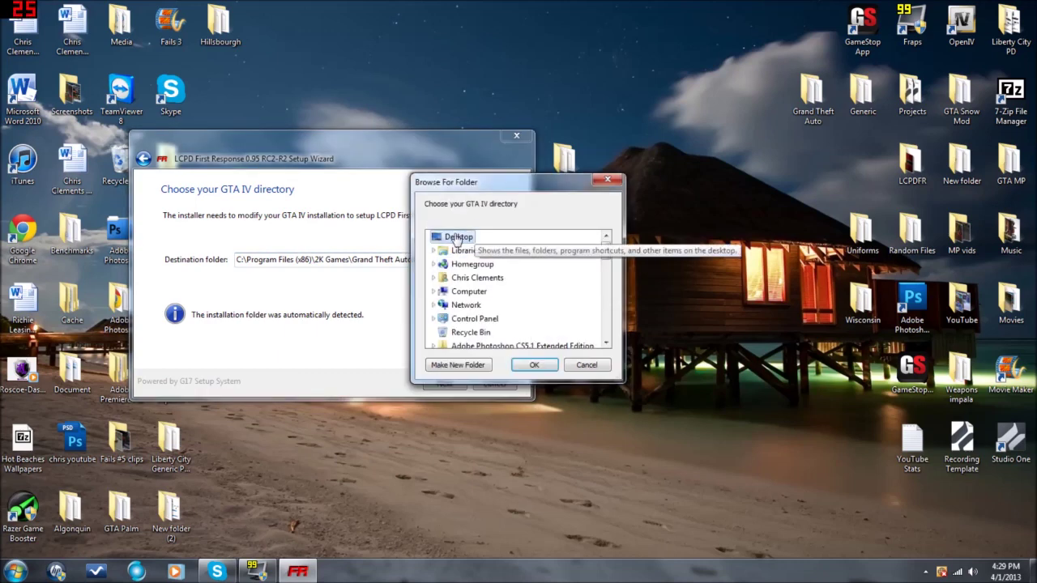
pyautogui.click(605, 345)
pyautogui.scroll(-4, 605, 345)
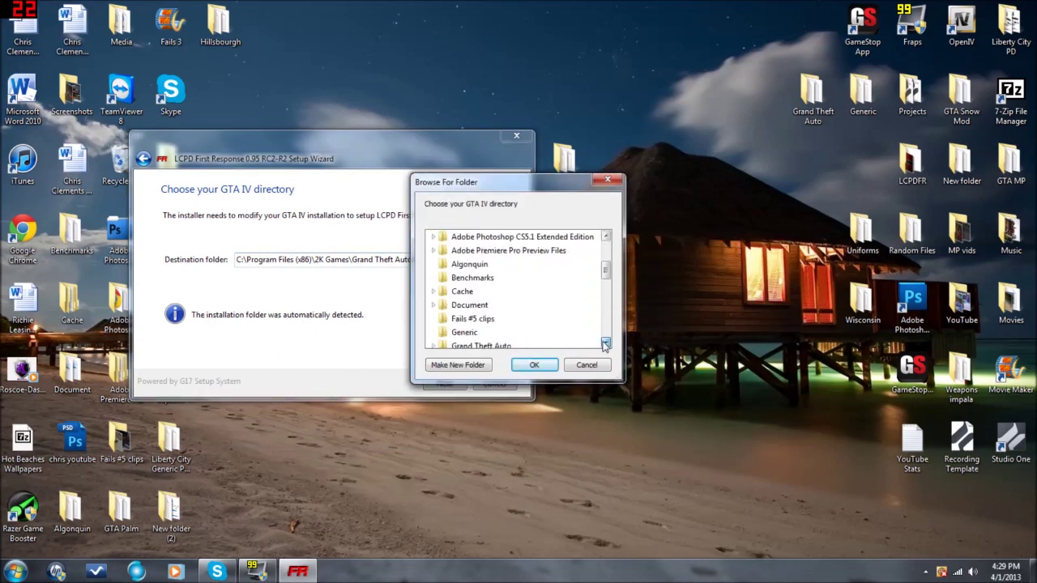
pyautogui.click(456, 319)
pyautogui.click(532, 365)
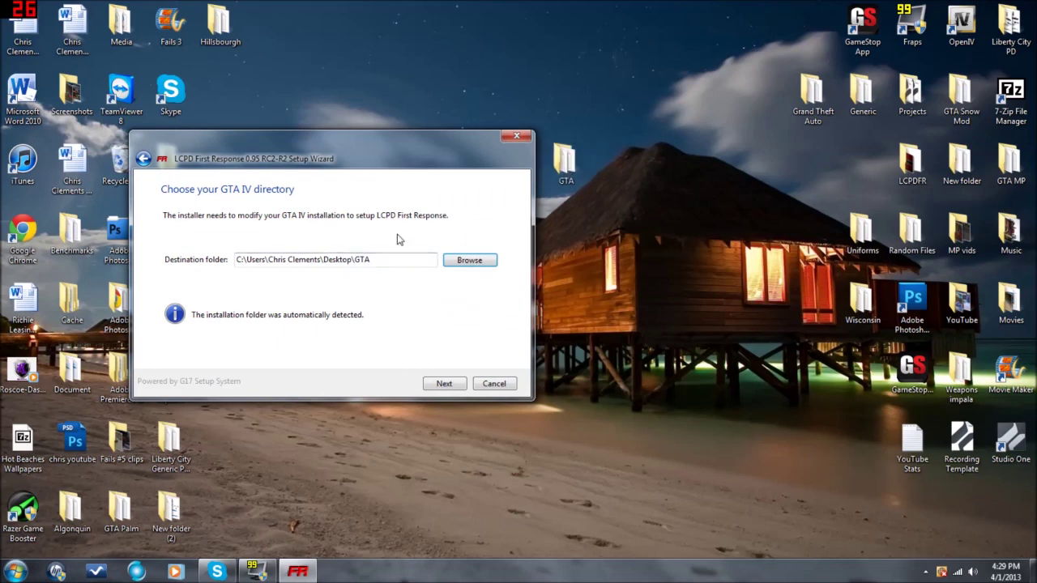
pyautogui.click(447, 384)
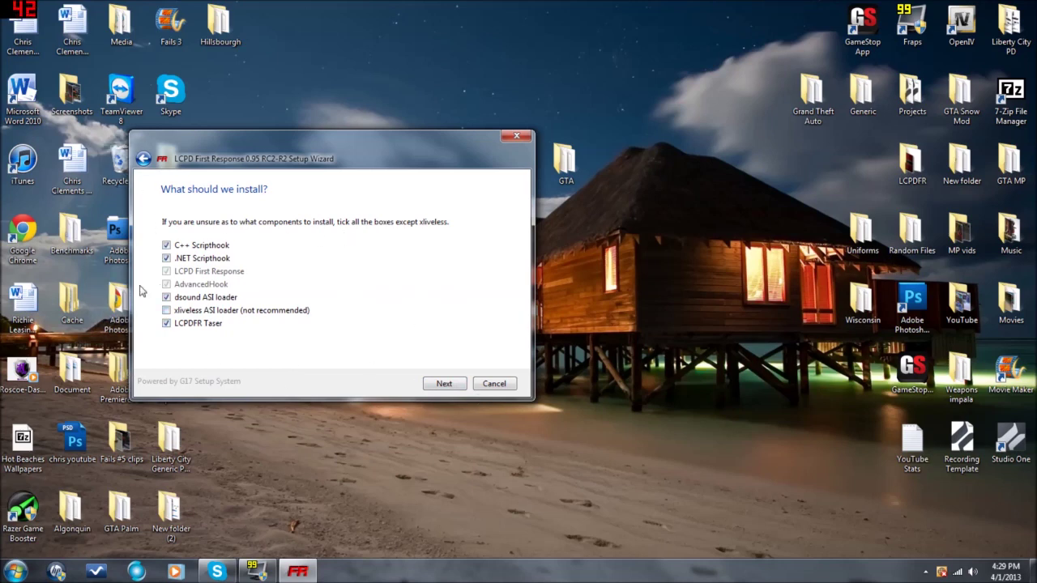
# Step: Accept the default components and LCPD First Response configuration, leaving the optional lcpdfr.com login blank
pyautogui.click(442, 384)
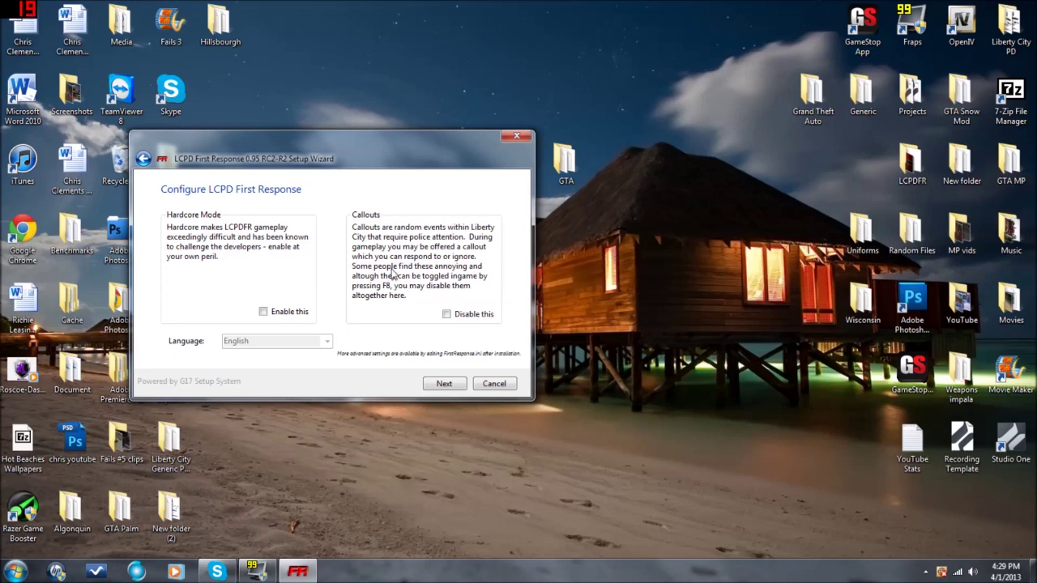
pyautogui.click(433, 384)
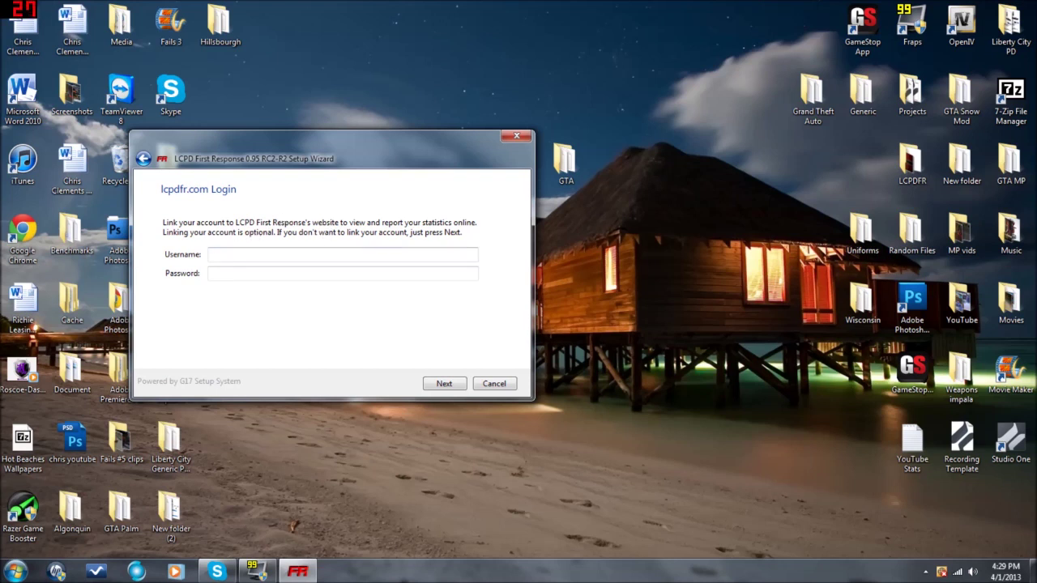
pyautogui.click(223, 273)
pyautogui.click(222, 254)
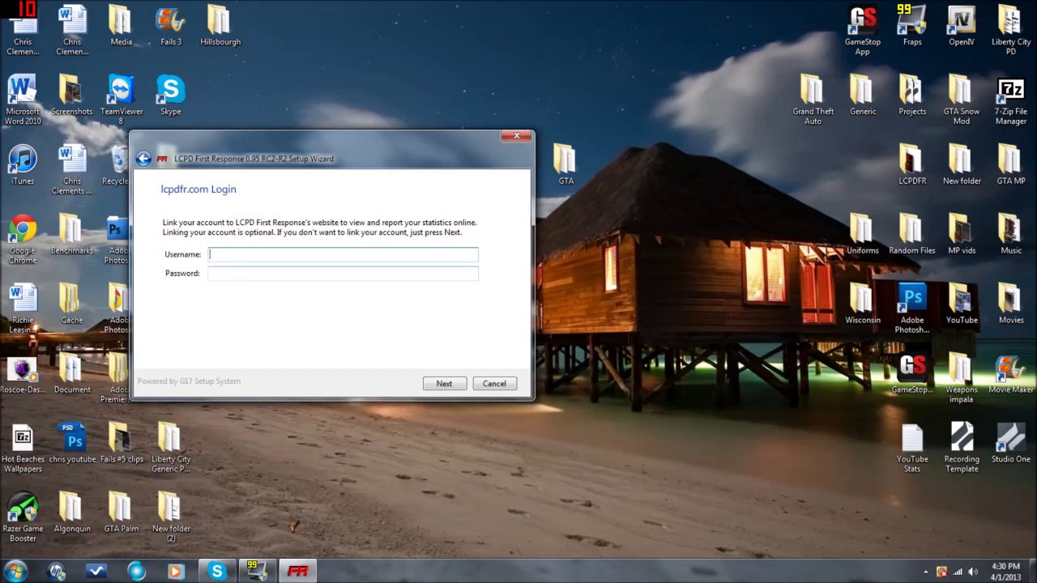
pyautogui.click(462, 387)
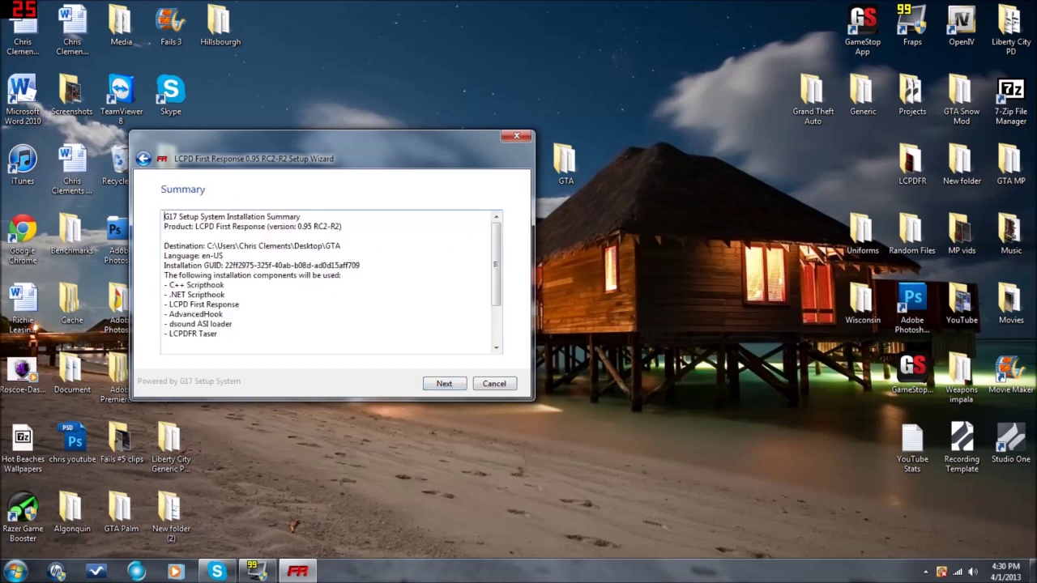
# Step: Review the installation summary, install LCPD First Response, and finish the setup wizard
pyautogui.scroll(-1, 498, 263)
pyautogui.moveTo(498, 263); pyautogui.dragTo(485, 290)
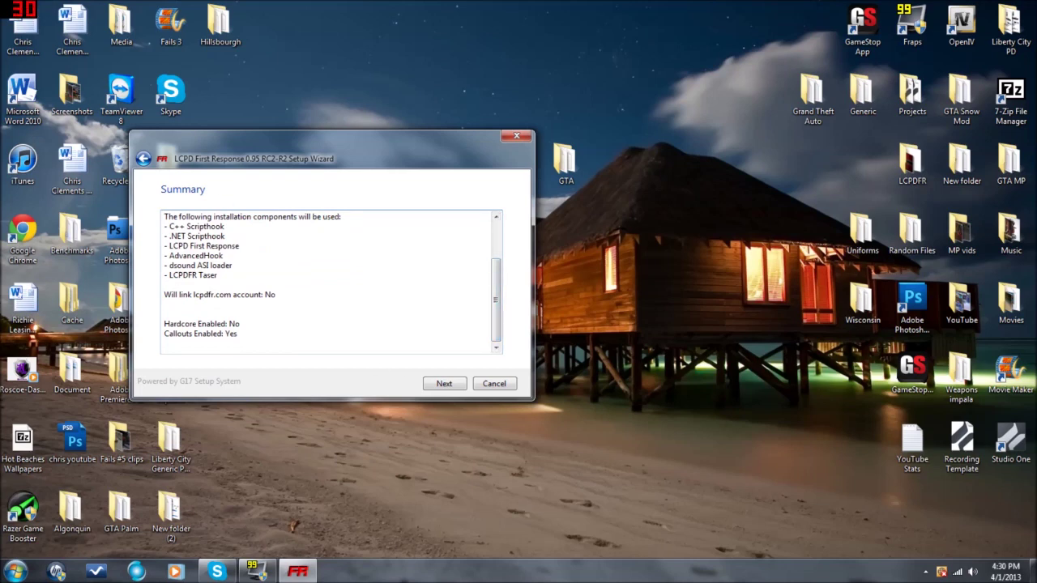
pyautogui.moveTo(494, 324)
pyautogui.mouseDown()
pyautogui.moveTo(494, 276)
pyautogui.moveTo(494, 324)
pyautogui.mouseUp()
pyautogui.click(445, 384)
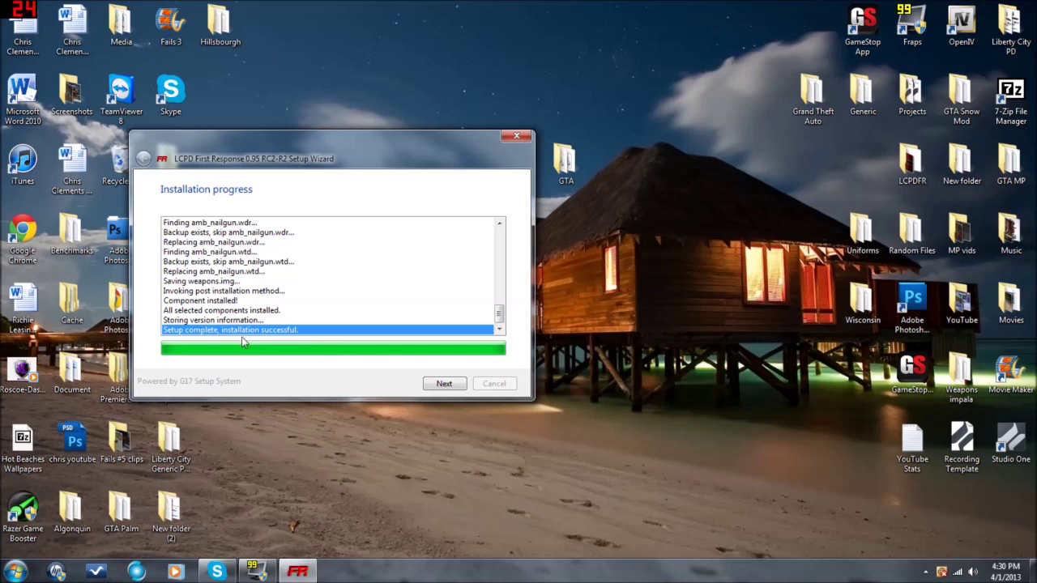
pyautogui.click(450, 388)
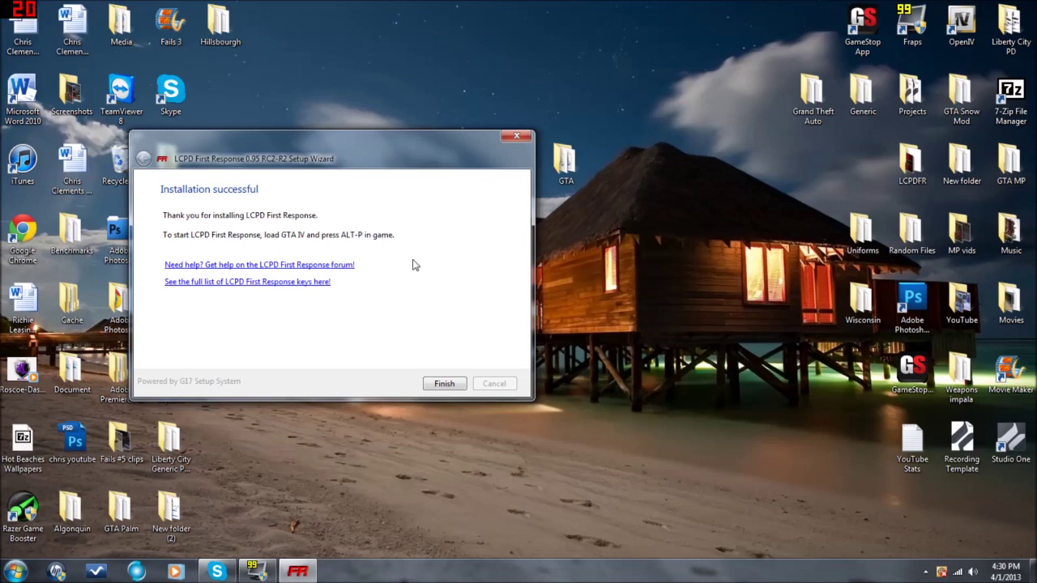
pyautogui.click(440, 385)
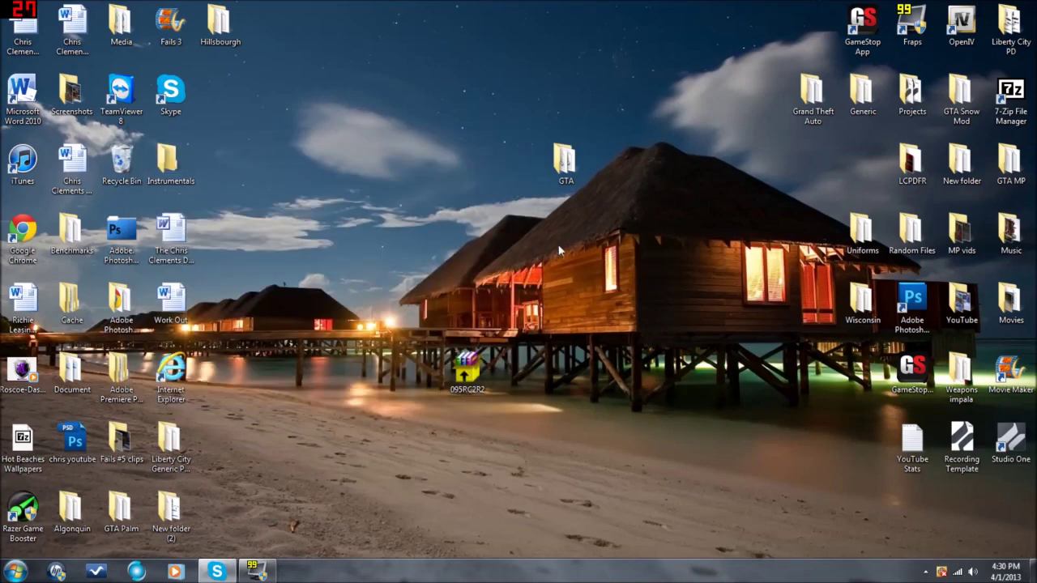
# Step: Check the GTA folder's scripts subfolder for the LCPDFR folder, the FirstResponse settings file and FirstResponse.net.dll, and return to the GTA folder
pyautogui.doubleClick(565, 162)
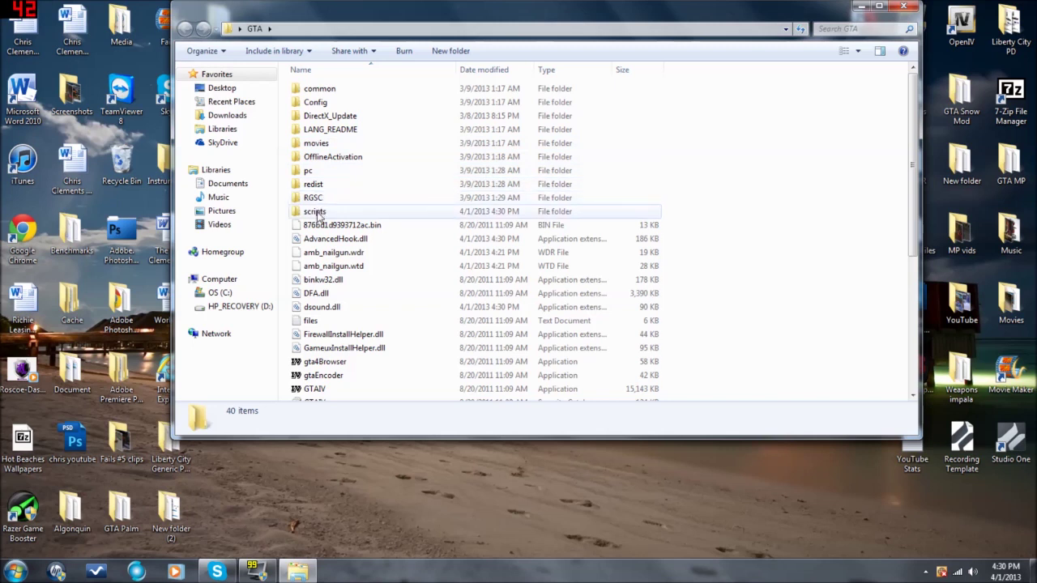
pyautogui.doubleClick(318, 211)
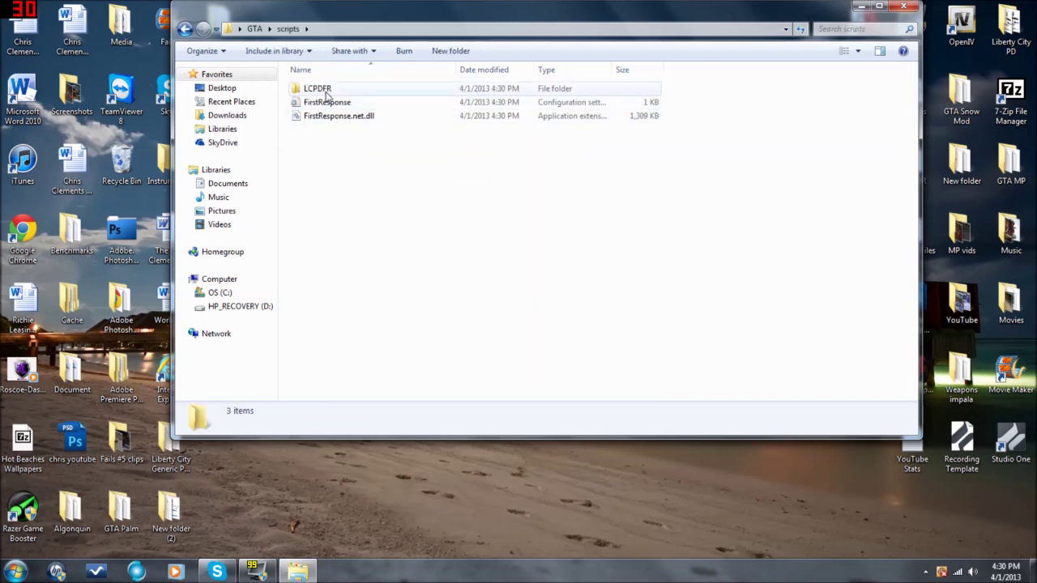
pyautogui.click(316, 90)
pyautogui.click(326, 103)
pyautogui.click(331, 119)
pyautogui.click(326, 102)
pyautogui.click(317, 88)
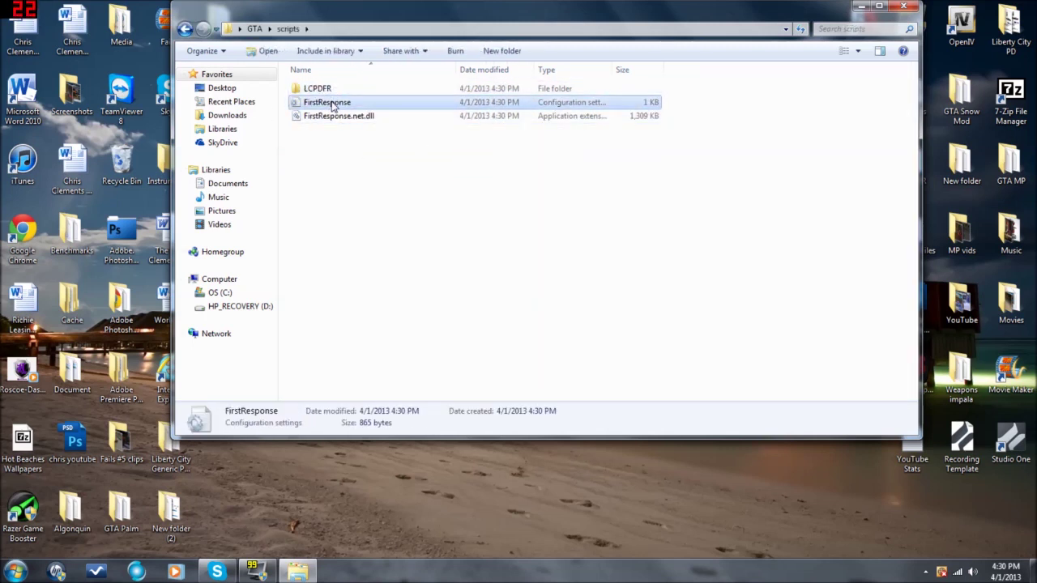
pyautogui.click(338, 116)
pyautogui.click(185, 29)
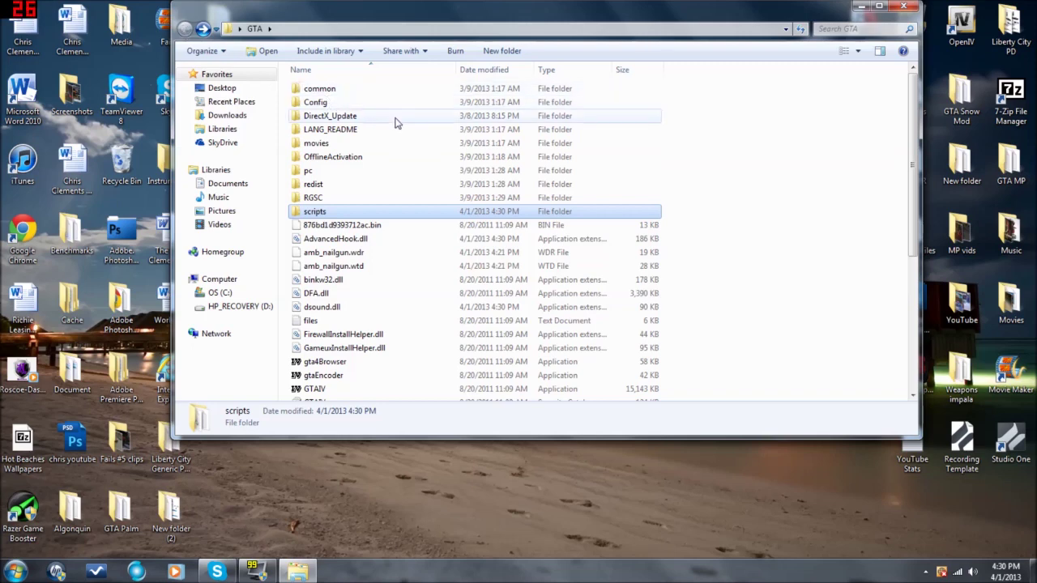
# Step: Launch LaunchGTAIV from the GTA folder as administrator and close the folder window
pyautogui.scroll(-6, 420, 187)
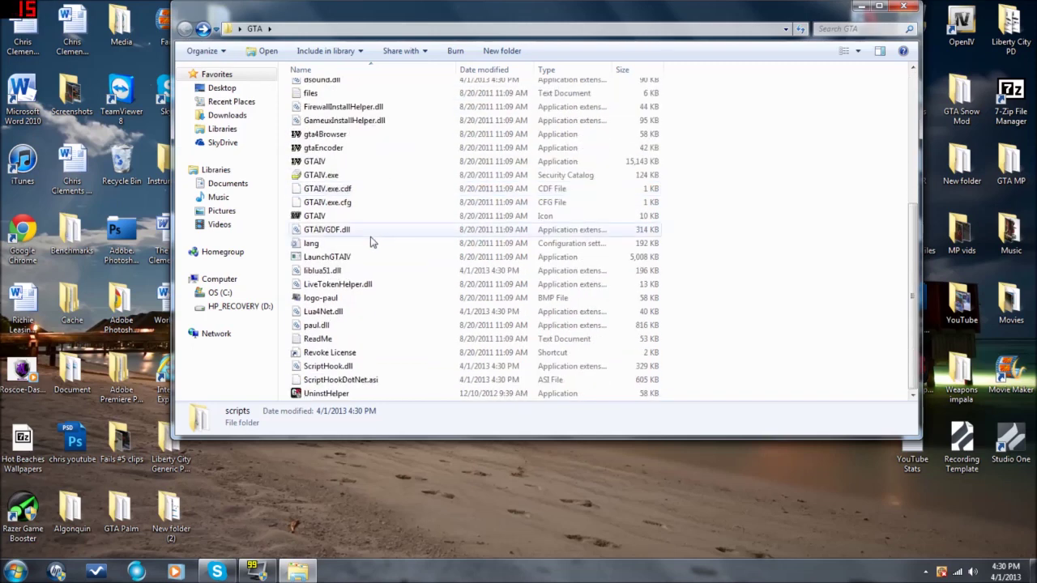
pyautogui.click(356, 258)
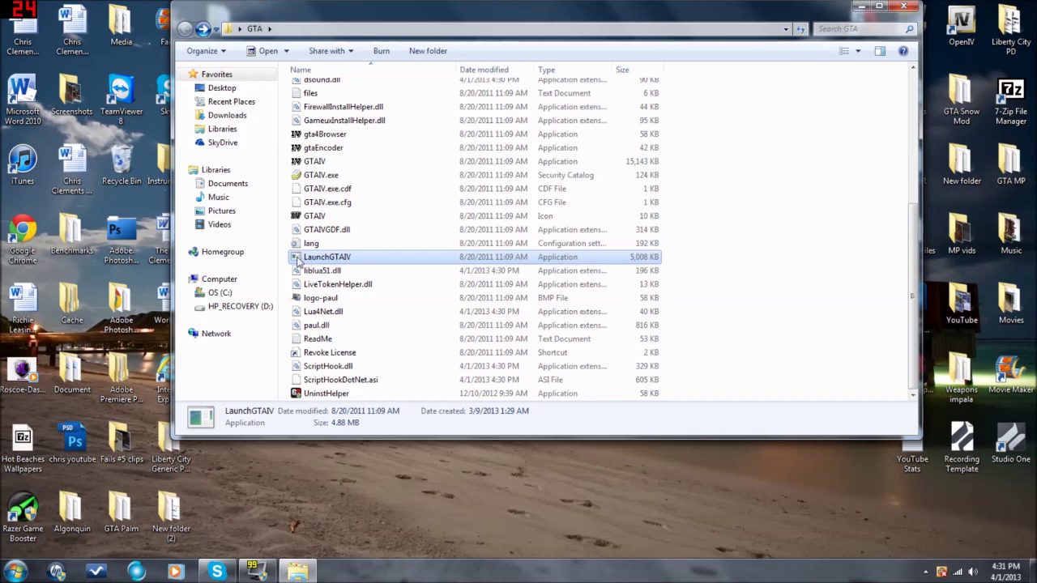
pyautogui.click(311, 163)
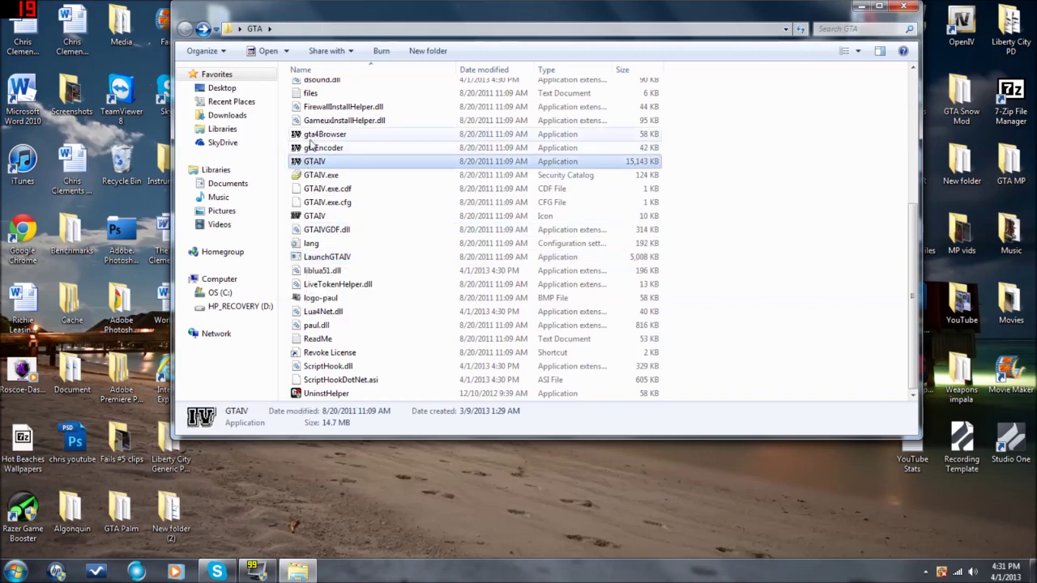
pyautogui.click(309, 136)
pyautogui.click(312, 161)
pyautogui.click(319, 258)
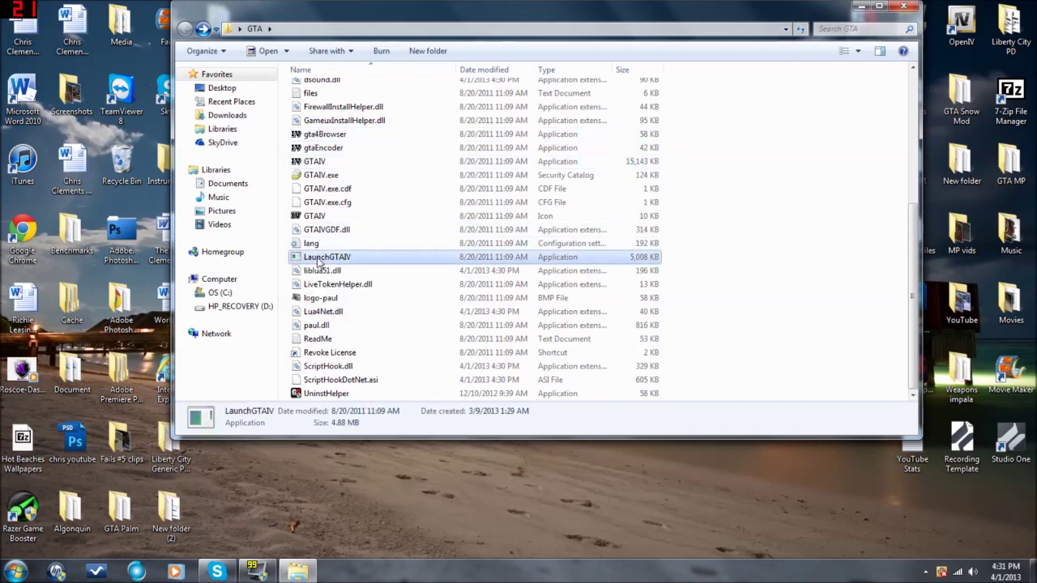
pyautogui.rightClick(385, 264)
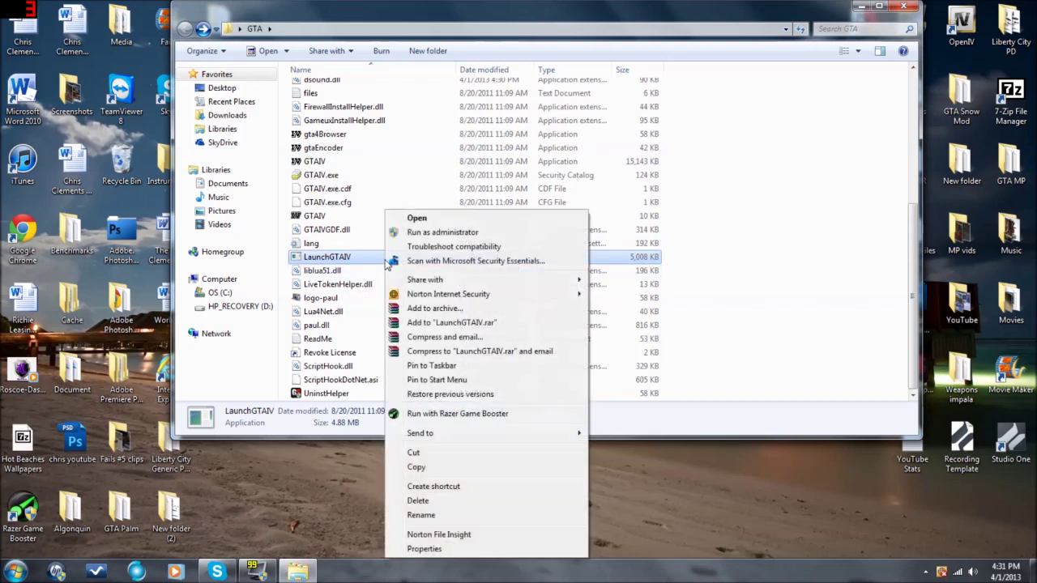
pyautogui.click(447, 232)
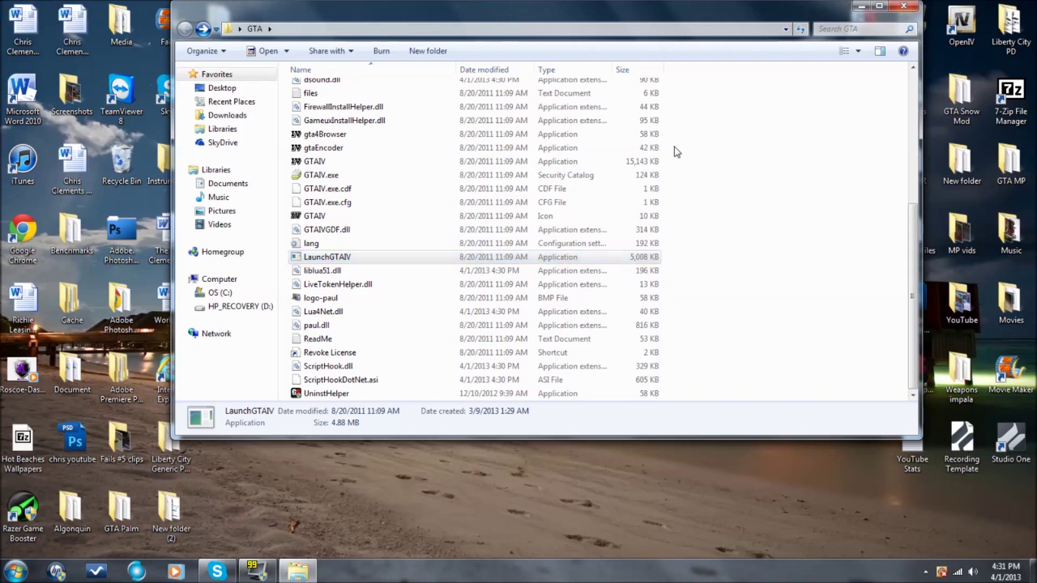
pyautogui.click(902, 8)
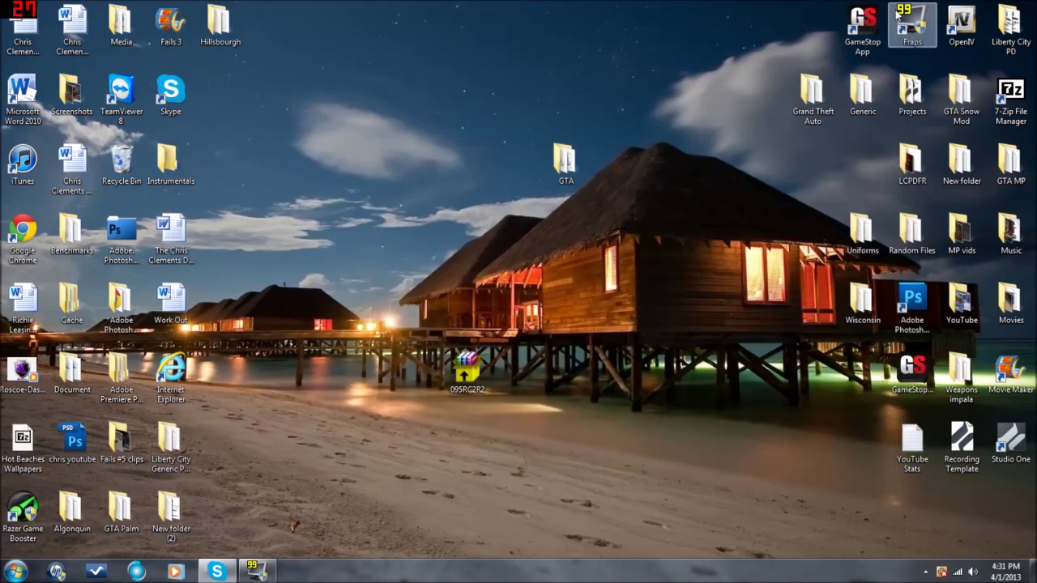